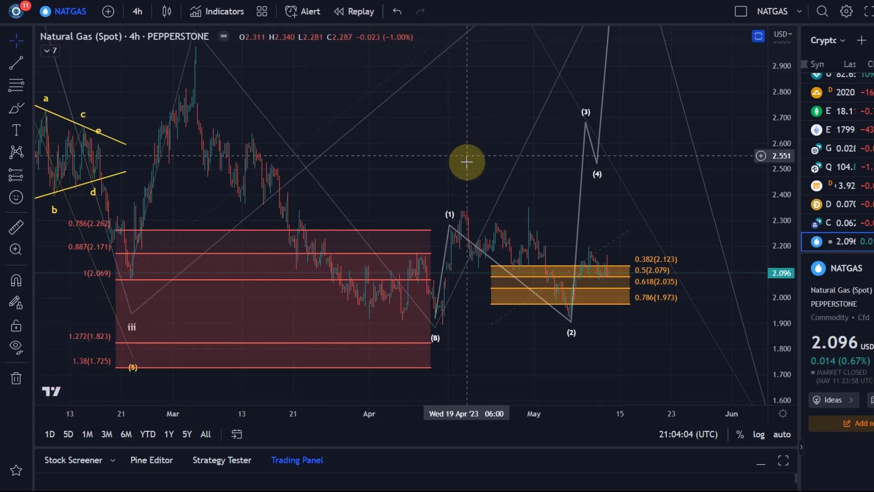
# Zoom the NG1! 4h chart and compress the price scale to show a wider range
pyautogui.scroll(3, 471, 182)
pyautogui.scroll(-3, 501, 196)
pyautogui.moveTo(781, 172); pyautogui.dragTo(779, 291)
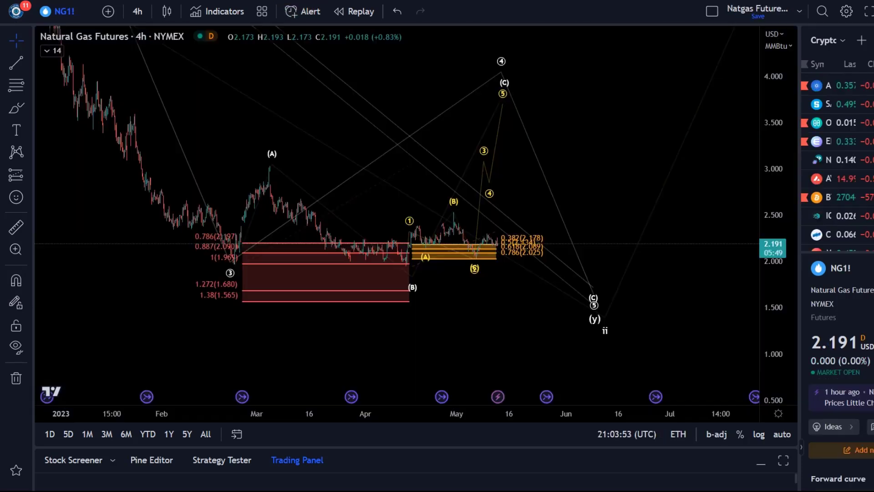
pyautogui.scroll(5, 532, 312)
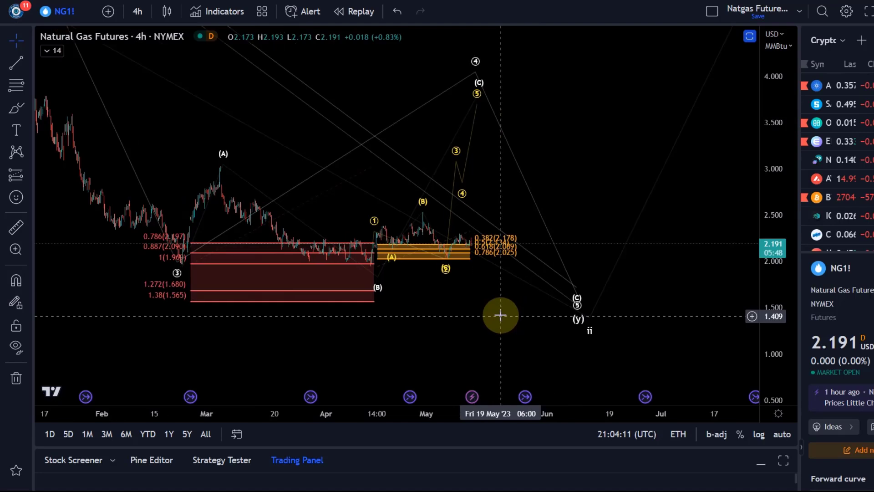
pyautogui.moveTo(481, 299); pyautogui.dragTo(620, 305)
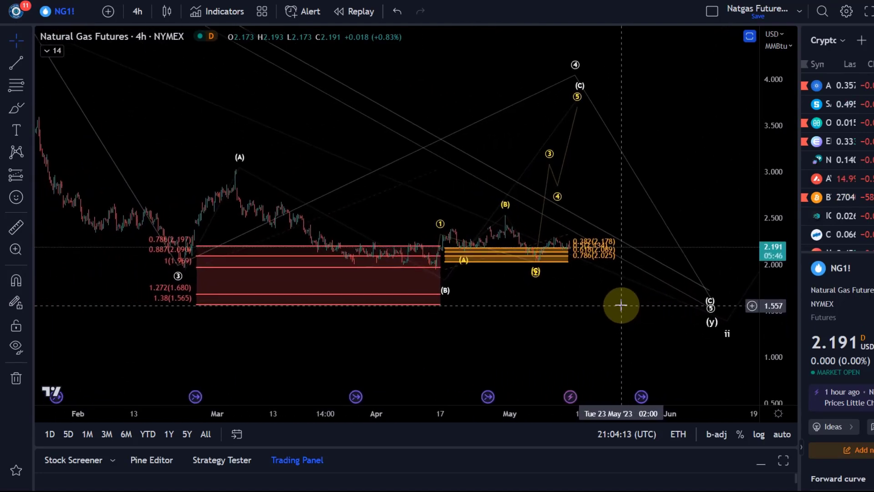
pyautogui.click(18, 113)
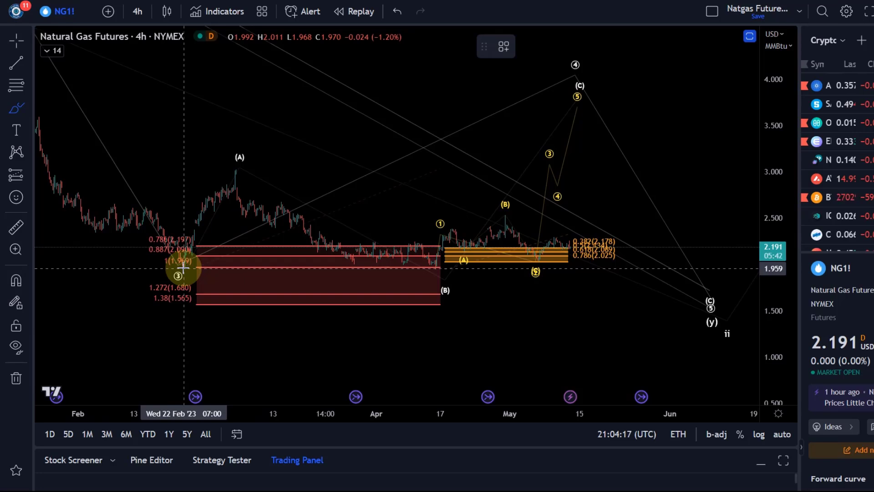
pyautogui.moveTo(183, 267)
pyautogui.mouseDown()
pyautogui.moveTo(231, 168)
pyautogui.moveTo(321, 220)
pyautogui.moveTo(425, 253)
pyautogui.moveTo(433, 265)
pyautogui.mouseUp()
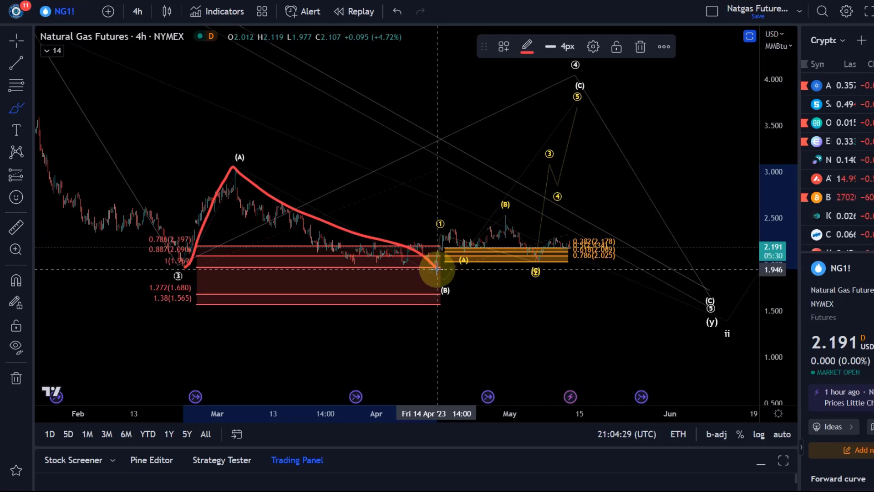
pyautogui.moveTo(436, 269)
pyautogui.mouseDown()
pyautogui.moveTo(499, 190)
pyautogui.moveTo(538, 120)
pyautogui.mouseUp()
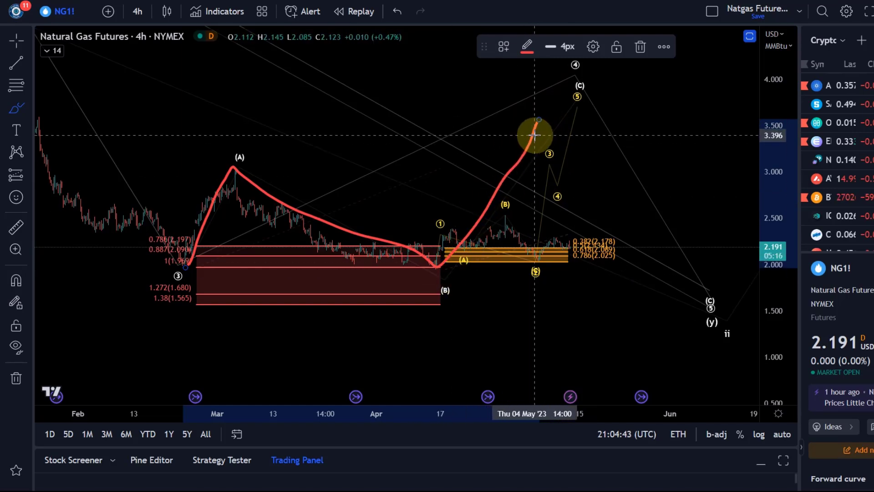
pyautogui.moveTo(539, 120)
pyautogui.mouseDown()
pyautogui.moveTo(585, 130)
pyautogui.moveTo(702, 316)
pyautogui.mouseUp()
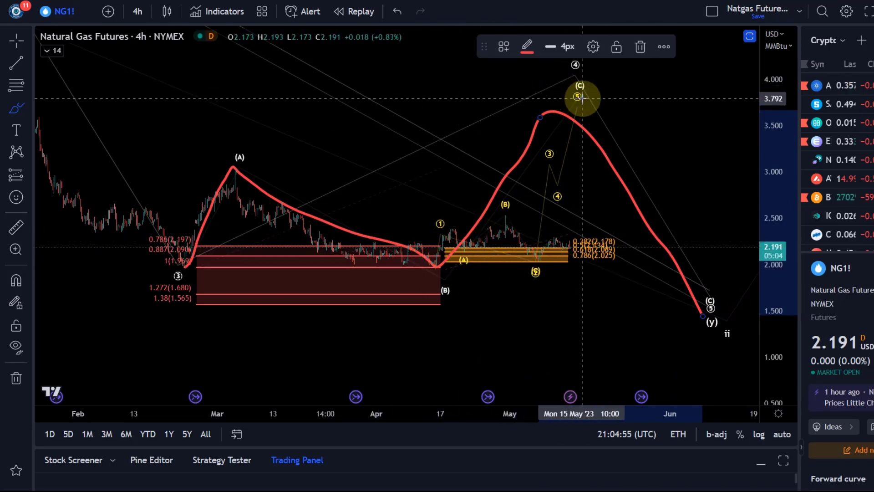
pyautogui.click(394, 15)
pyautogui.click(395, 15)
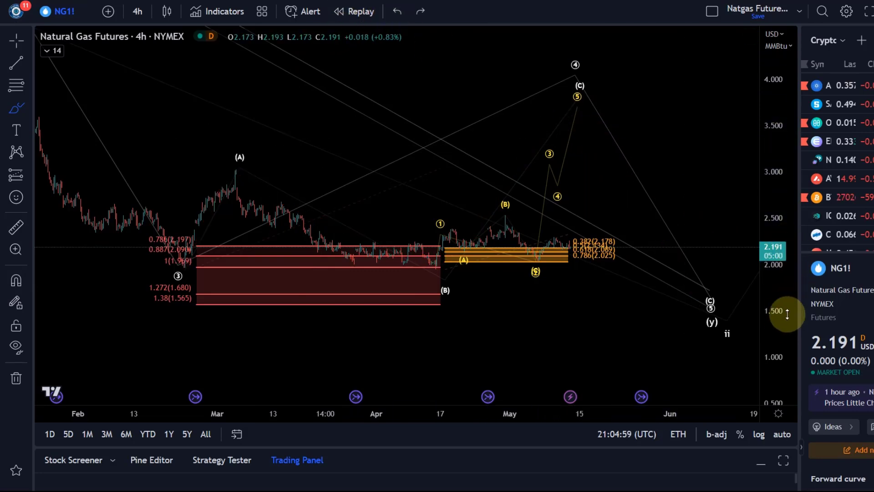
pyautogui.doubleClick(787, 314)
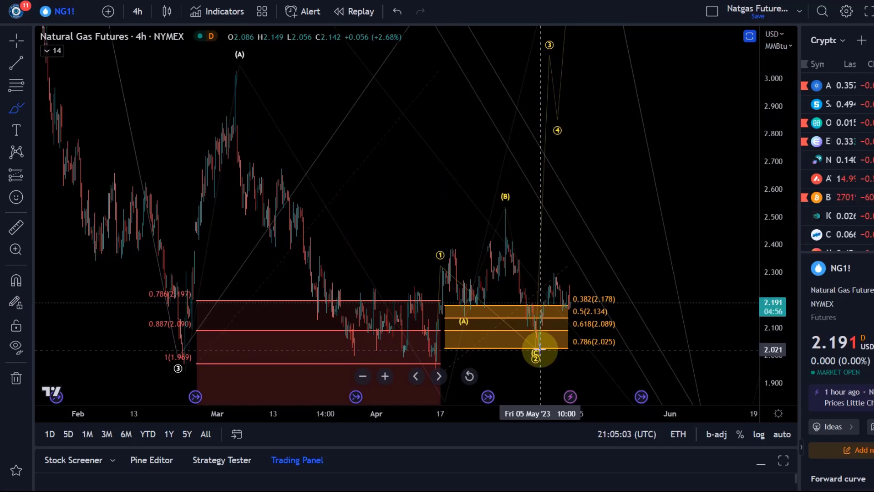
pyautogui.scroll(3, 546, 296)
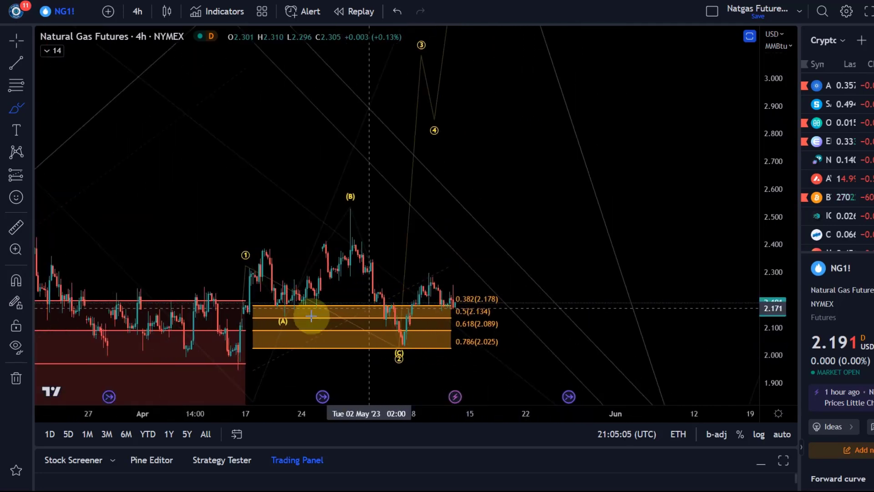
pyautogui.moveTo(253, 308)
pyautogui.mouseDown()
pyautogui.moveTo(234, 367)
pyautogui.moveTo(242, 270)
pyautogui.moveTo(254, 252)
pyautogui.moveTo(260, 245)
pyautogui.moveTo(282, 303)
pyautogui.moveTo(342, 253)
pyautogui.moveTo(354, 228)
pyautogui.moveTo(405, 349)
pyautogui.mouseUp()
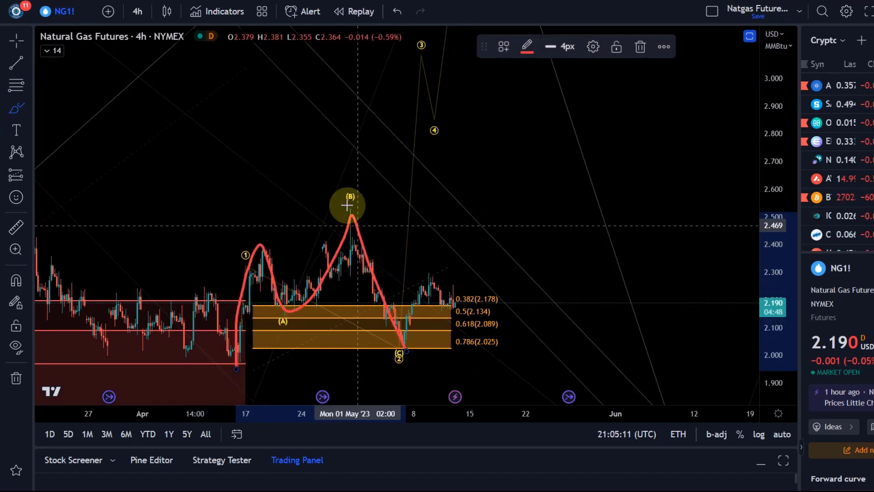
pyautogui.moveTo(337, 194)
pyautogui.mouseDown()
pyautogui.moveTo(376, 197)
pyautogui.moveTo(335, 204)
pyautogui.mouseUp()
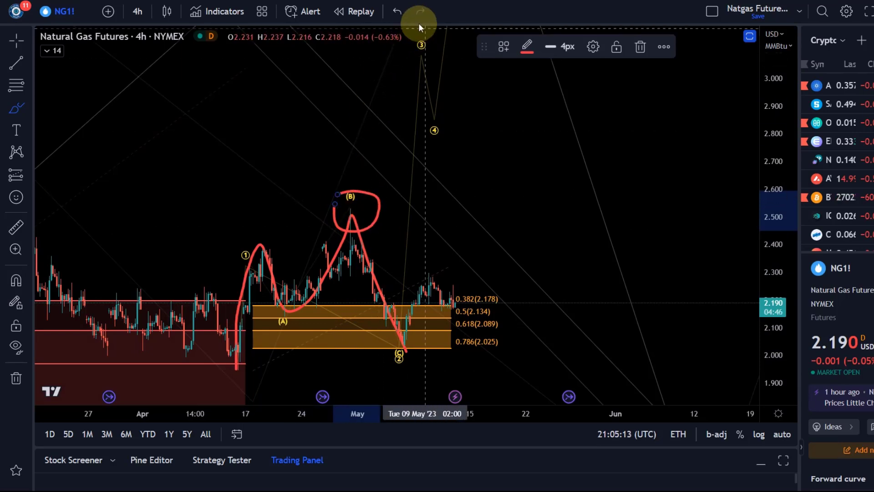
pyautogui.click(403, 15)
pyautogui.moveTo(400, 327)
pyautogui.mouseDown()
pyautogui.moveTo(425, 254)
pyautogui.moveTo(443, 294)
pyautogui.moveTo(456, 299)
pyautogui.moveTo(458, 236)
pyautogui.moveTo(475, 168)
pyautogui.mouseUp()
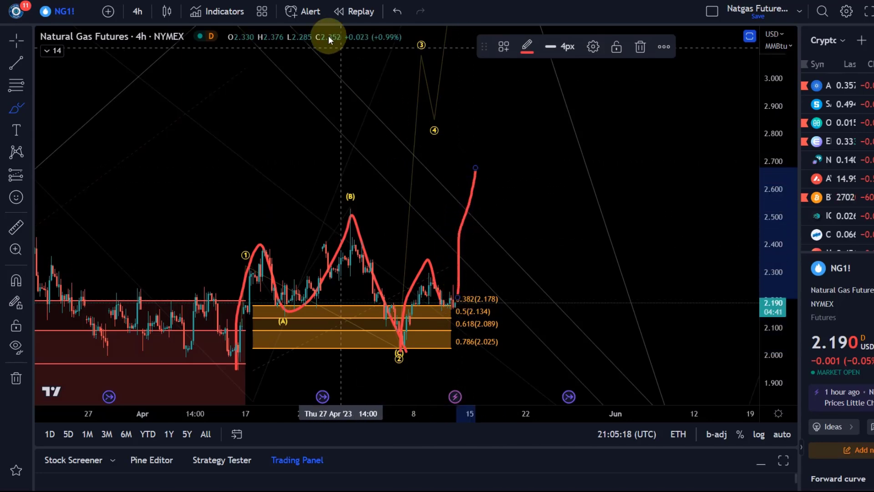
pyautogui.click(396, 12)
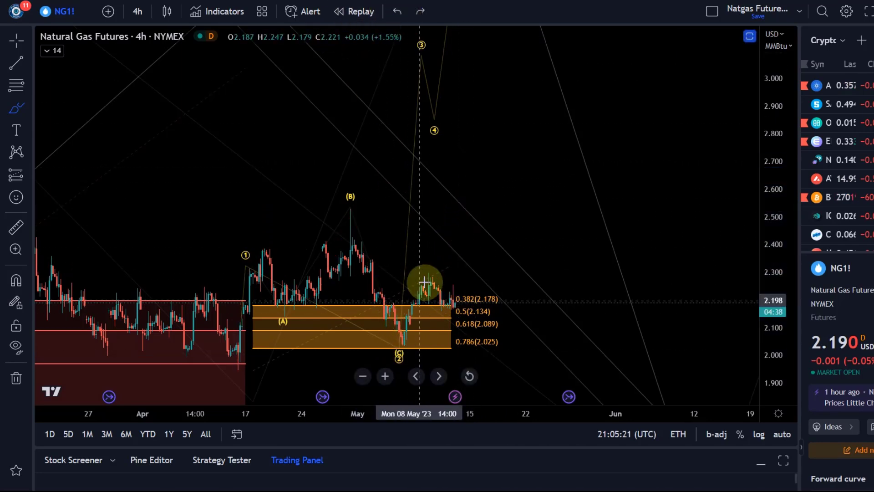
# Drag the projected Elliott wave points 3 and 4 later in time
pyautogui.click(17, 44)
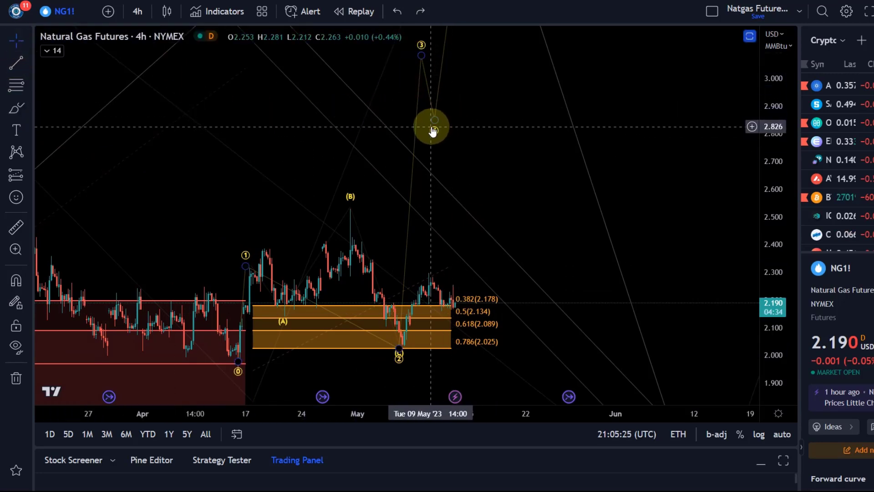
pyautogui.moveTo(432, 132); pyautogui.dragTo(451, 123)
pyautogui.moveTo(419, 59); pyautogui.dragTo(459, 61)
pyautogui.moveTo(463, 120); pyautogui.dragTo(485, 115)
pyautogui.click(428, 332)
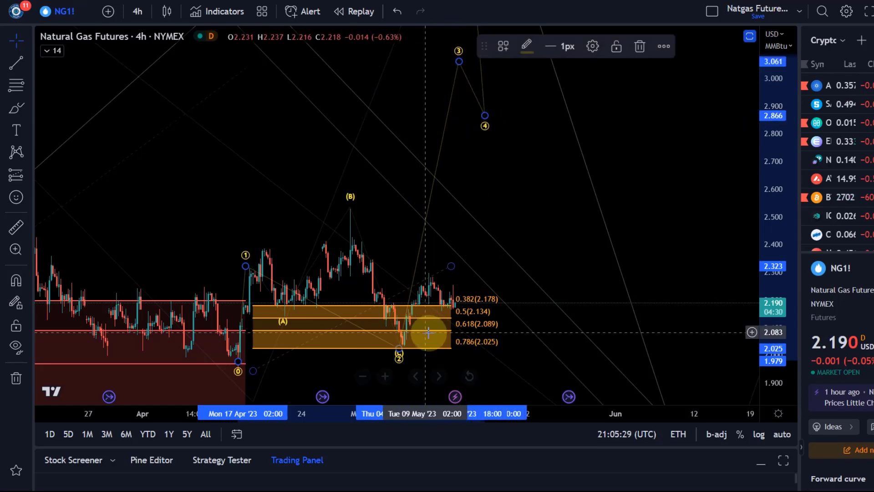
pyautogui.click(443, 356)
# Move wave point 5 later, rescale the price axis to about 1.2–3.6, and show through July
pyautogui.moveTo(581, 137); pyautogui.dragTo(559, 340)
pyautogui.moveTo(462, 50); pyautogui.dragTo(511, 39)
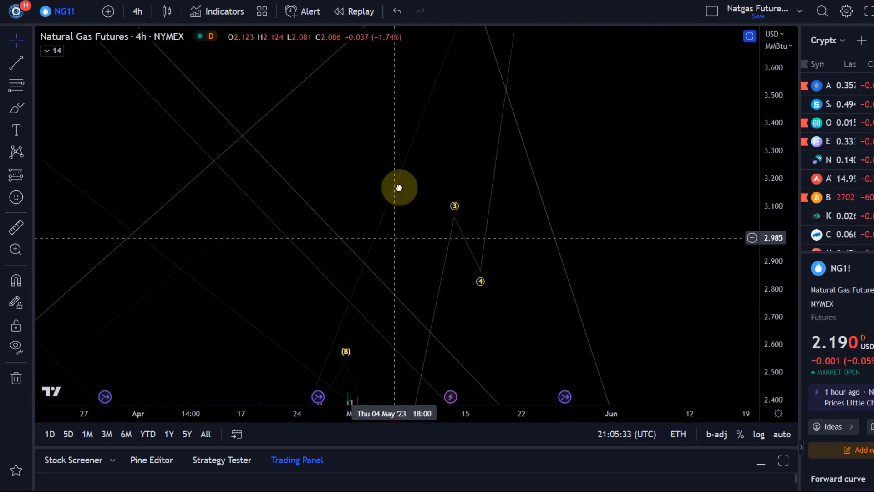
pyautogui.moveTo(398, 187); pyautogui.dragTo(390, 40)
pyautogui.scroll(-3, 657, 122)
pyautogui.moveTo(769, 167); pyautogui.dragTo(811, 325)
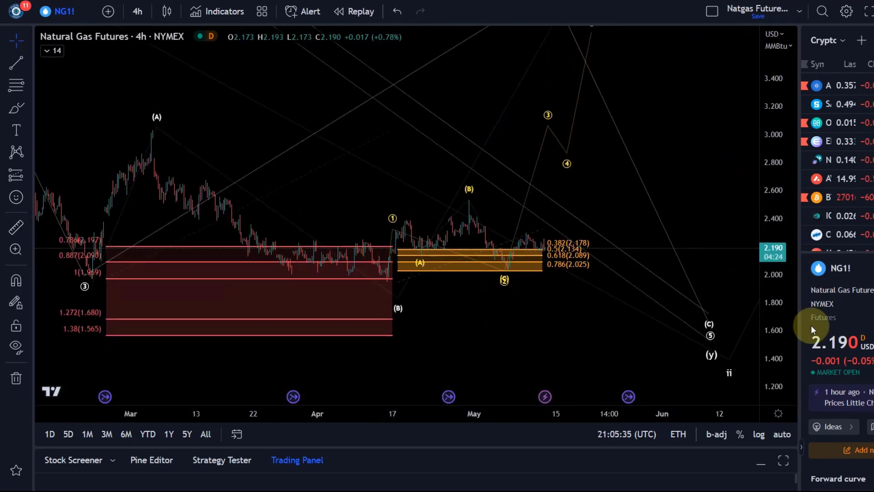
pyautogui.moveTo(589, 361); pyautogui.dragTo(484, 382)
pyautogui.scroll(-3, 484, 382)
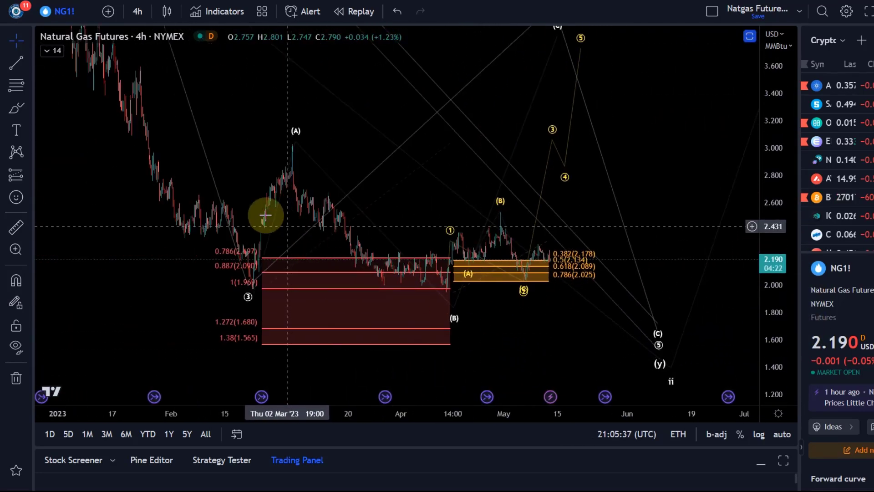
pyautogui.click(18, 111)
pyautogui.click(292, 145)
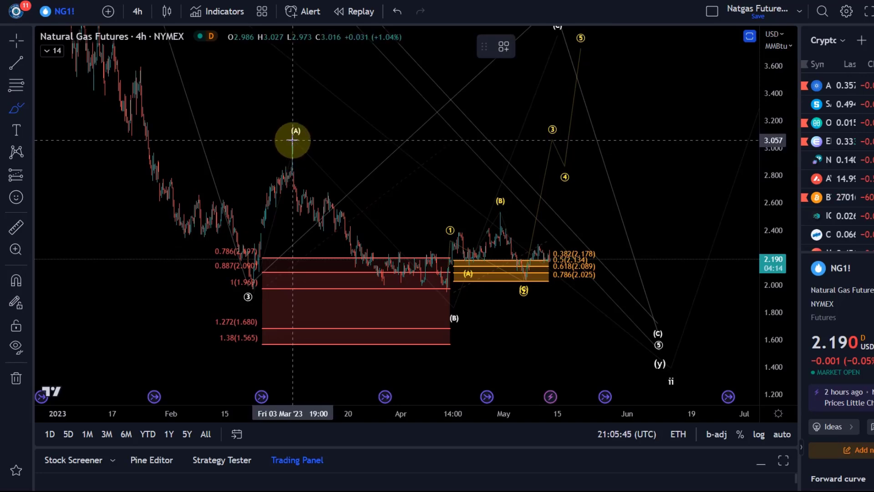
pyautogui.moveTo(303, 145)
pyautogui.mouseDown()
pyautogui.moveTo(433, 288)
pyautogui.moveTo(462, 269)
pyautogui.moveTo(499, 199)
pyautogui.moveTo(582, 287)
pyautogui.moveTo(655, 344)
pyautogui.moveTo(700, 303)
pyautogui.mouseUp()
pyautogui.moveTo(768, 363); pyautogui.dragTo(769, 364)
pyautogui.moveTo(500, 226)
pyautogui.mouseDown()
pyautogui.moveTo(511, 253)
pyautogui.moveTo(539, 261)
pyautogui.moveTo(552, 245)
pyautogui.mouseUp()
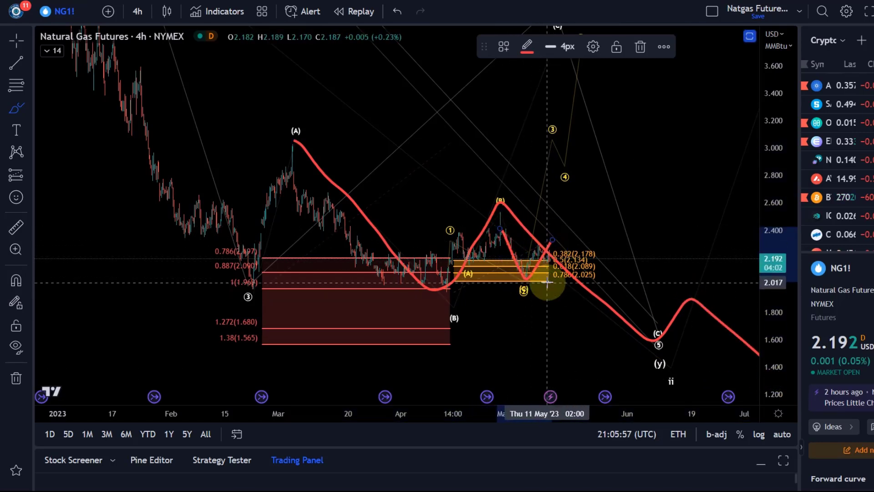
pyautogui.click(399, 10)
pyautogui.click(399, 10)
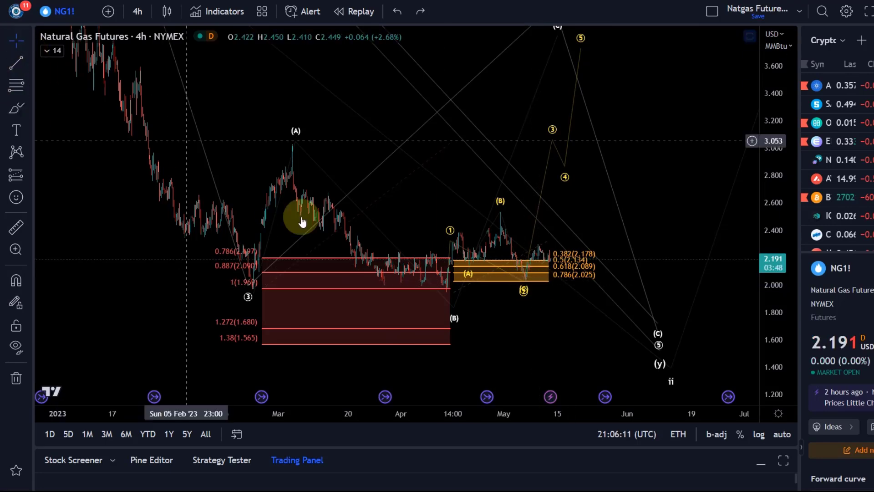
# Select the Elliott wave drawing and stretch the NG1! price scale to about 1.9–3.1
pyautogui.scroll(3, 345, 264)
pyautogui.moveTo(388, 335); pyautogui.dragTo(573, 301)
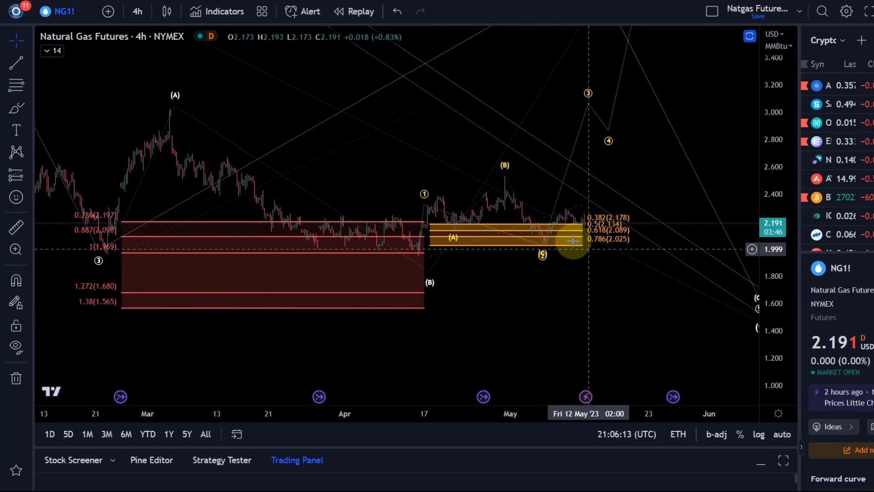
pyautogui.click(541, 246)
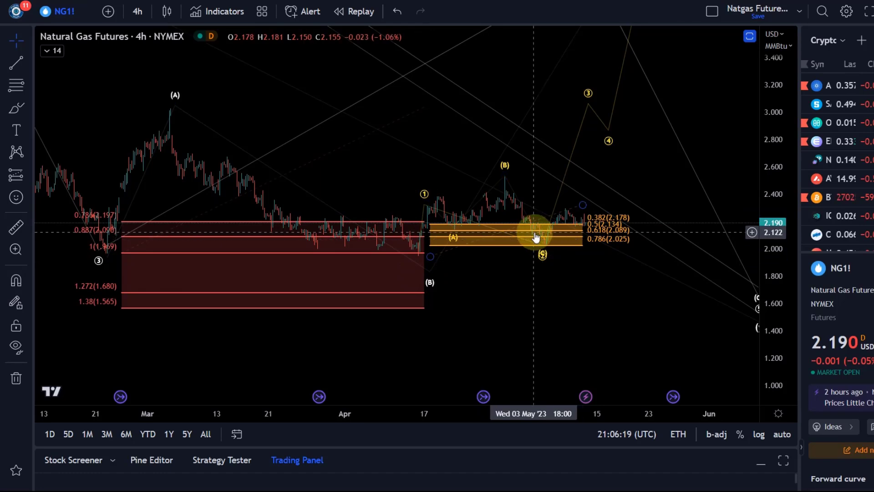
pyautogui.scroll(-5, 567, 251)
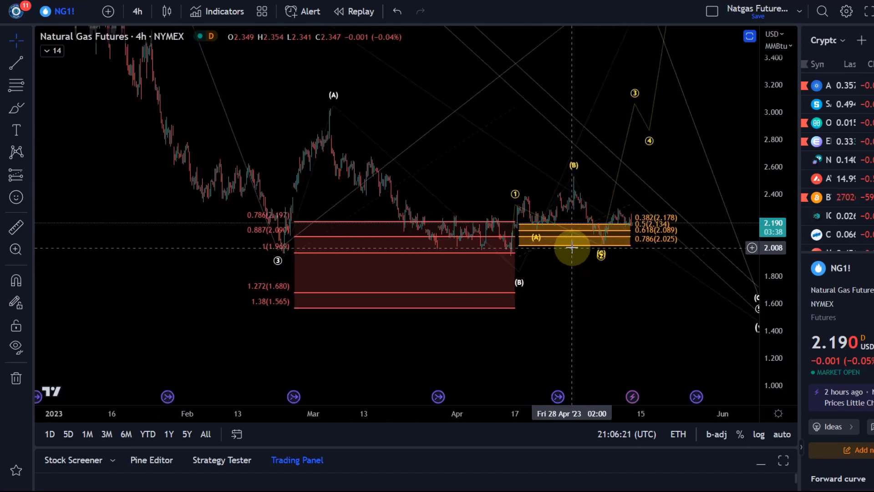
pyautogui.moveTo(687, 281); pyautogui.dragTo(559, 324)
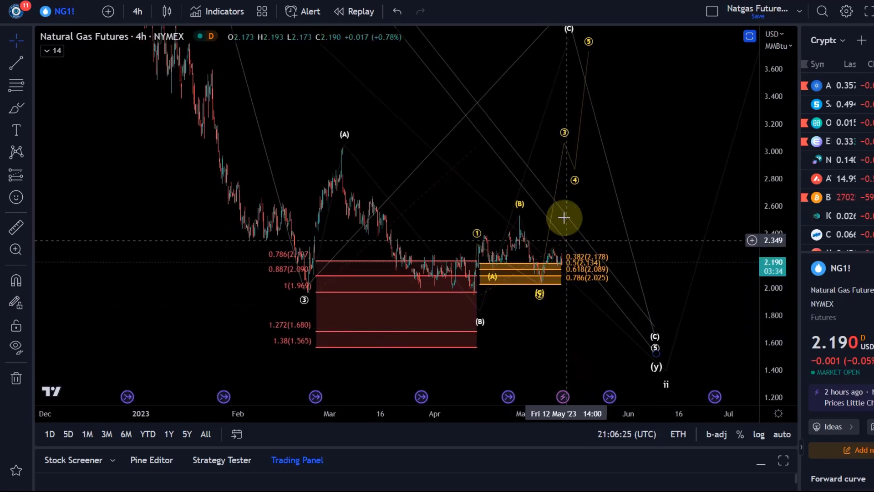
pyautogui.moveTo(772, 318); pyautogui.dragTo(779, 170)
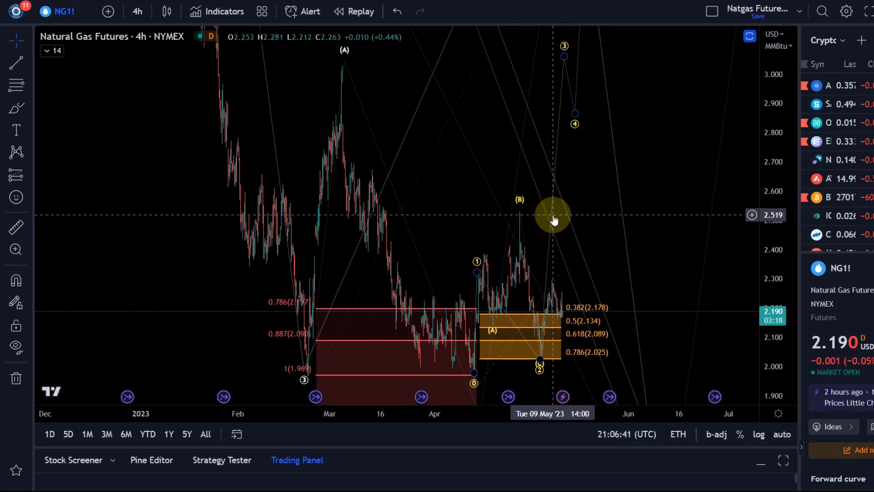
# Fit all wave targets in view, then open the NATGAS spot chart from the watchlist
pyautogui.moveTo(761, 149); pyautogui.dragTo(757, 296)
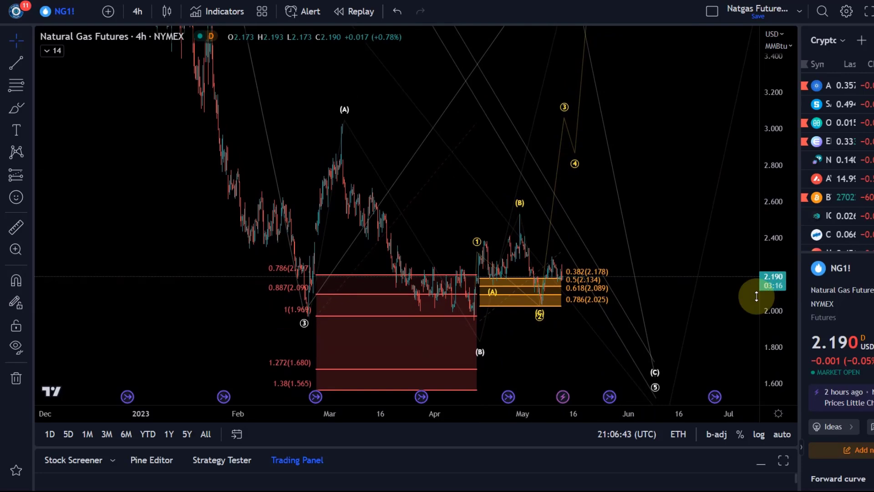
pyautogui.moveTo(624, 200); pyautogui.dragTo(606, 250)
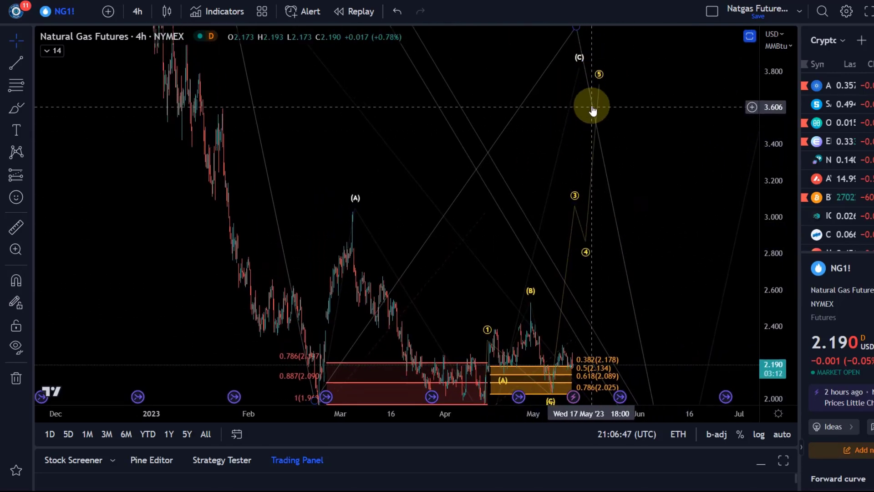
pyautogui.moveTo(698, 248); pyautogui.dragTo(615, 96)
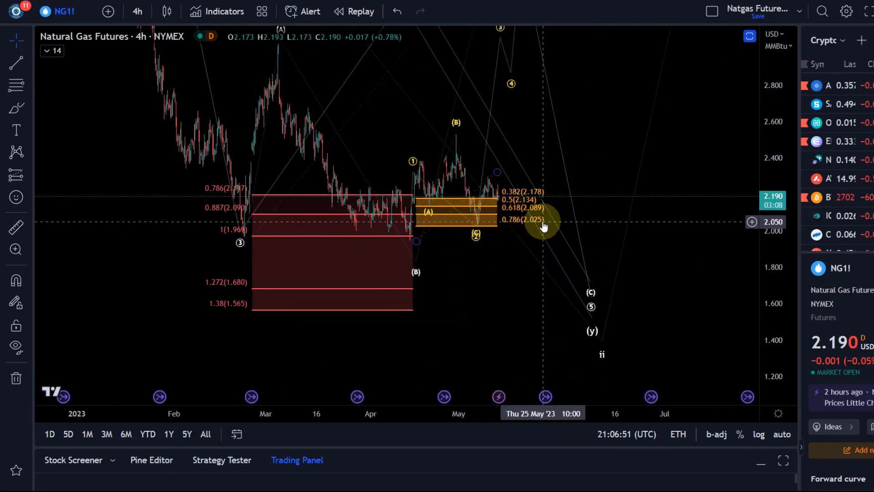
pyautogui.moveTo(773, 137); pyautogui.dragTo(794, 276)
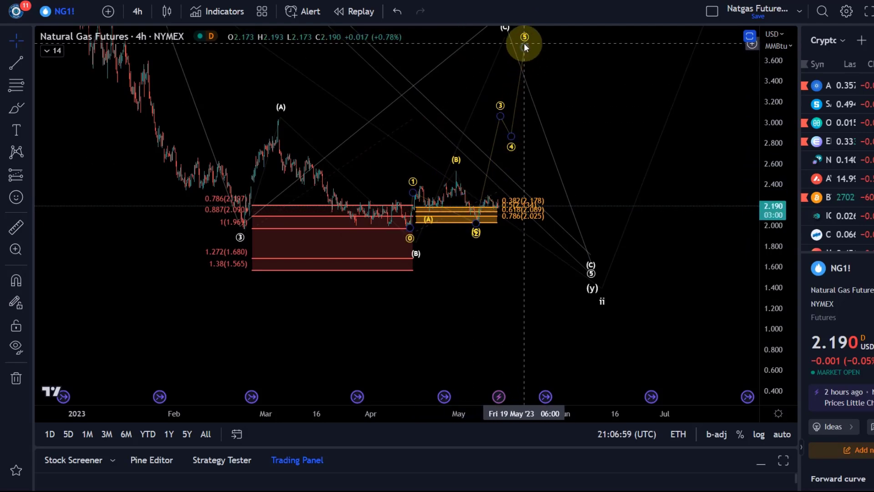
pyautogui.moveTo(579, 71); pyautogui.dragTo(581, 131)
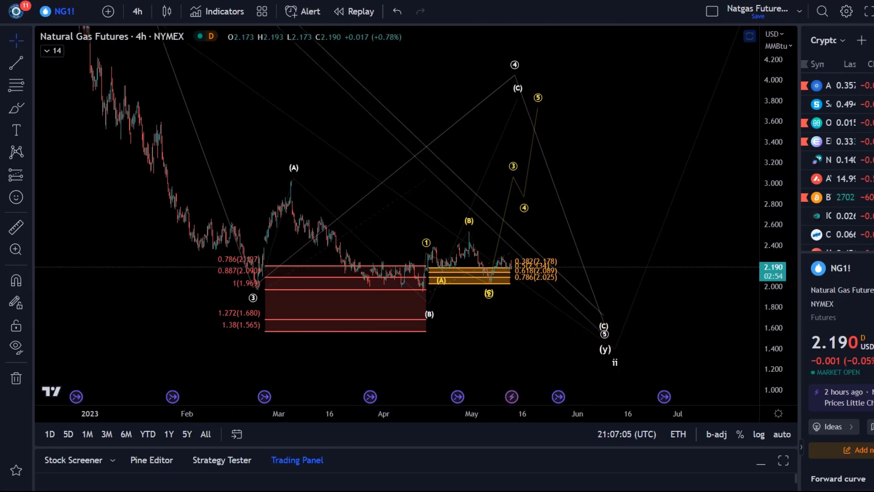
pyautogui.click(838, 241)
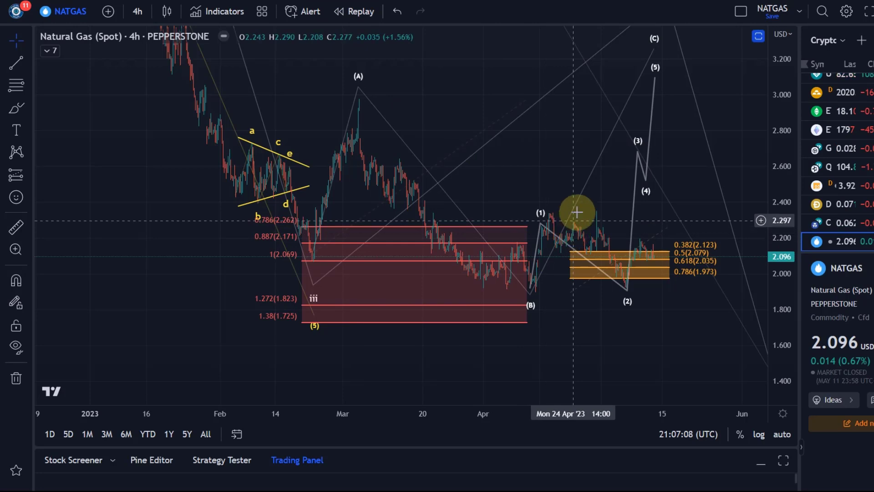
# Zoom the NATGAS spot chart and pan to the recent waves (1) through (5)
pyautogui.scroll(2, 663, 146)
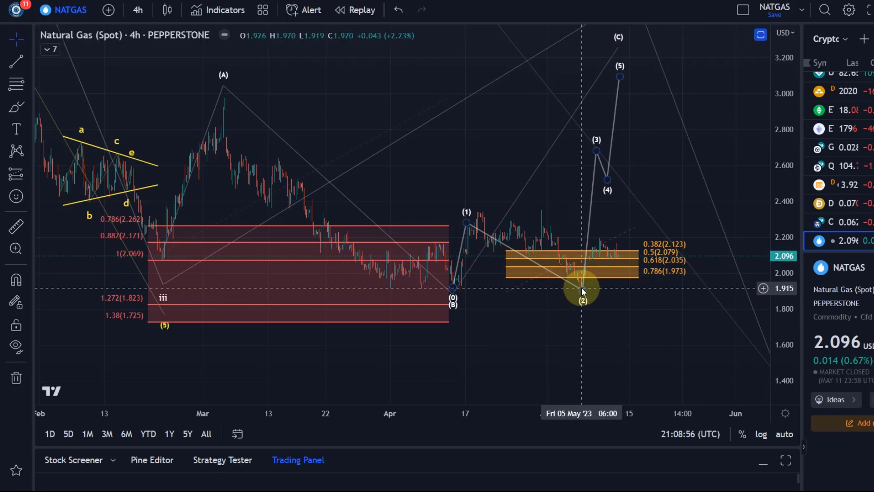
pyautogui.moveTo(582, 296)
pyautogui.mouseDown()
pyautogui.moveTo(533, 309)
pyautogui.moveTo(412, 298)
pyautogui.mouseUp()
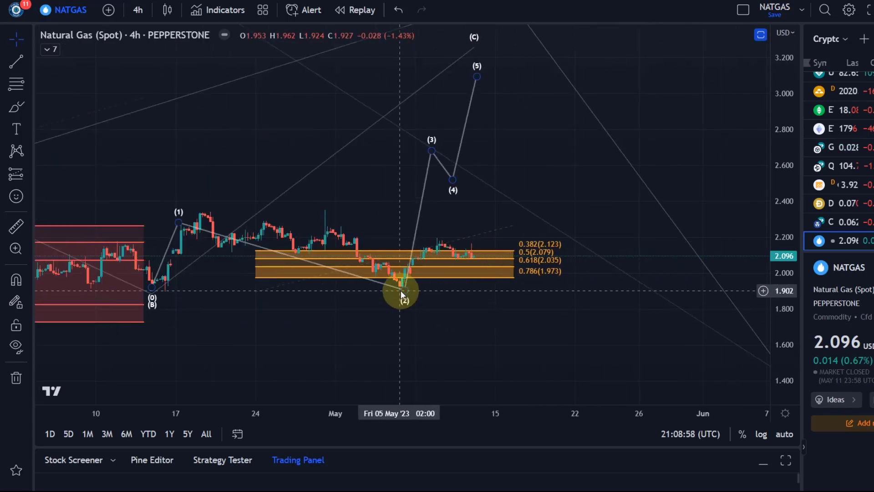
pyautogui.click(417, 293)
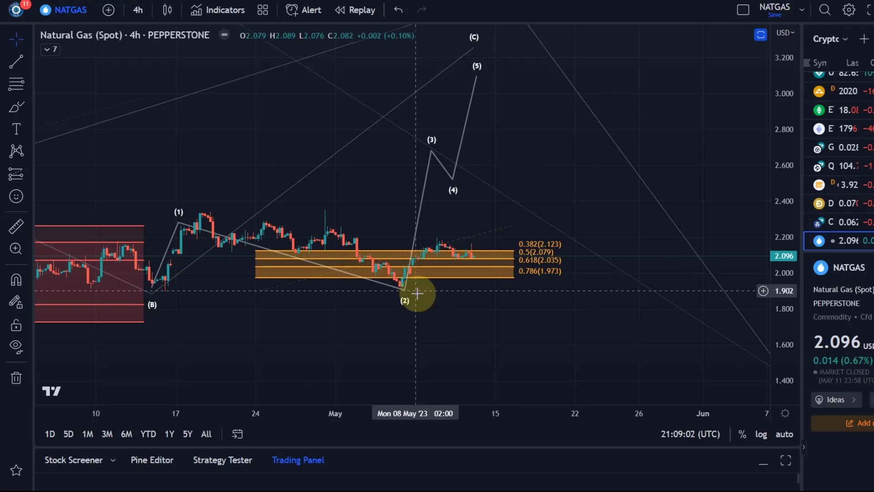
pyautogui.scroll(-8, 417, 293)
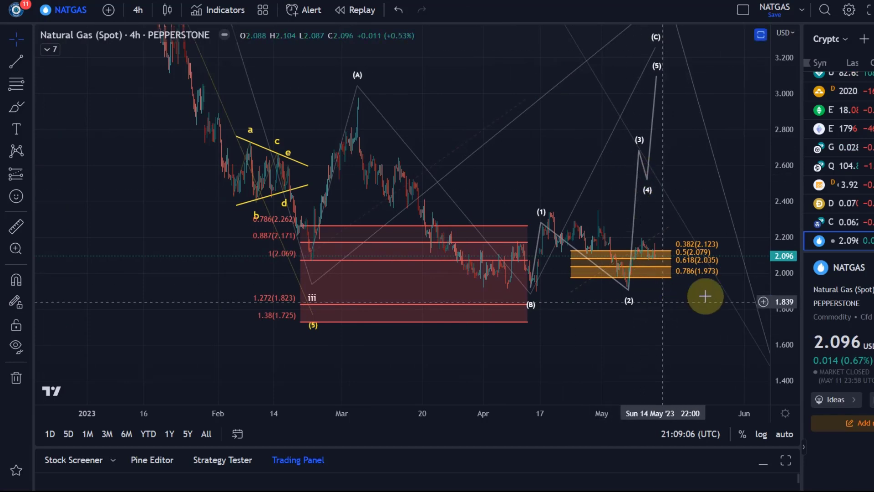
# Inspect the Fibonacci and Elliott wave drawings, enlarge the candles, then return to the NG1! layout
pyautogui.click(690, 261)
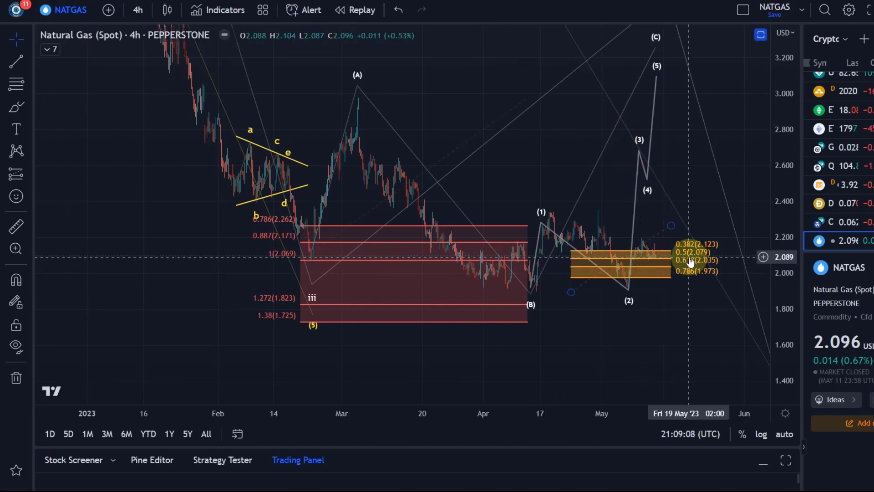
pyautogui.click(650, 270)
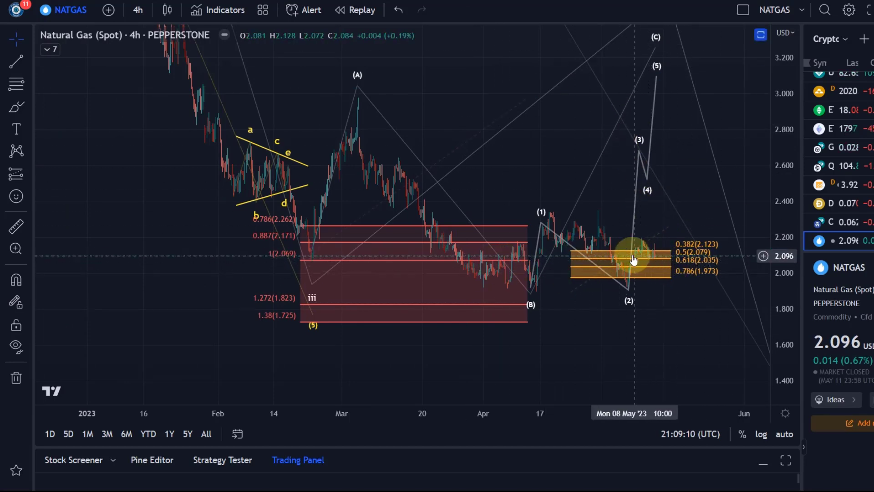
pyautogui.click(627, 290)
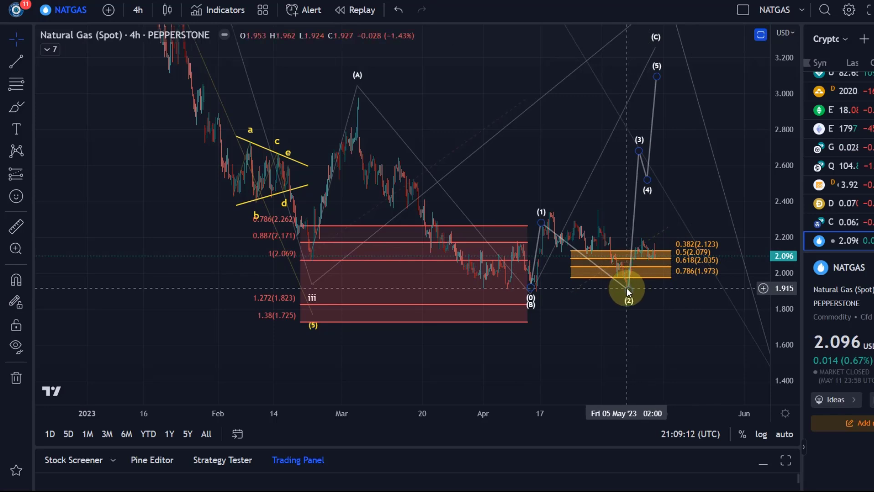
pyautogui.click(728, 280)
pyautogui.moveTo(770, 300); pyautogui.dragTo(586, 207)
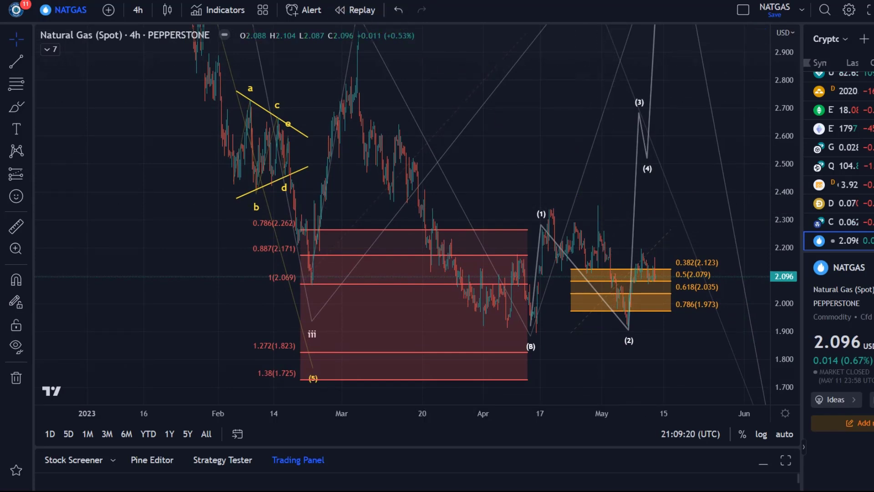
pyautogui.hotkey('ctrl', 'Tab')
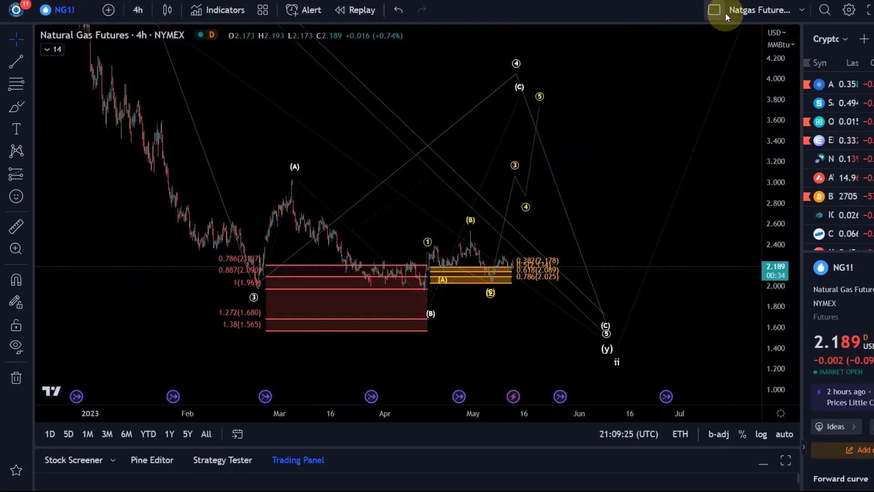
# Switch the NG1! chart to the 2-week timeframe
pyautogui.click(137, 10)
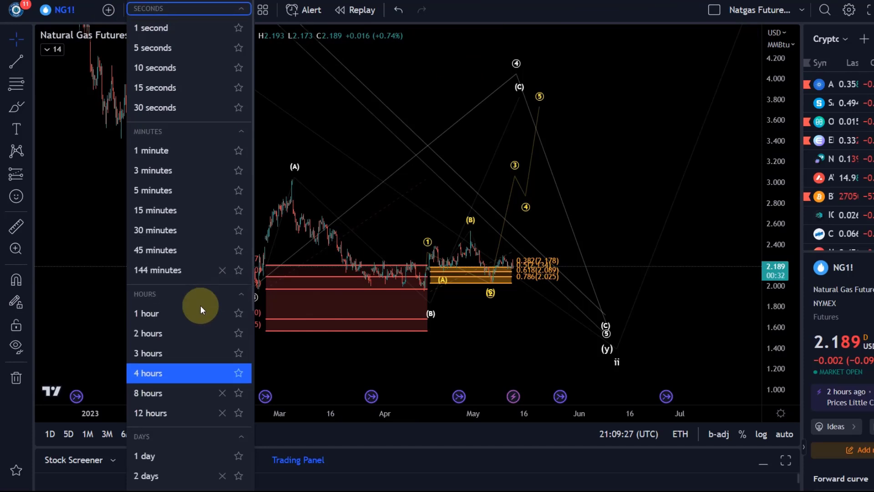
pyautogui.scroll(-5, 189, 413)
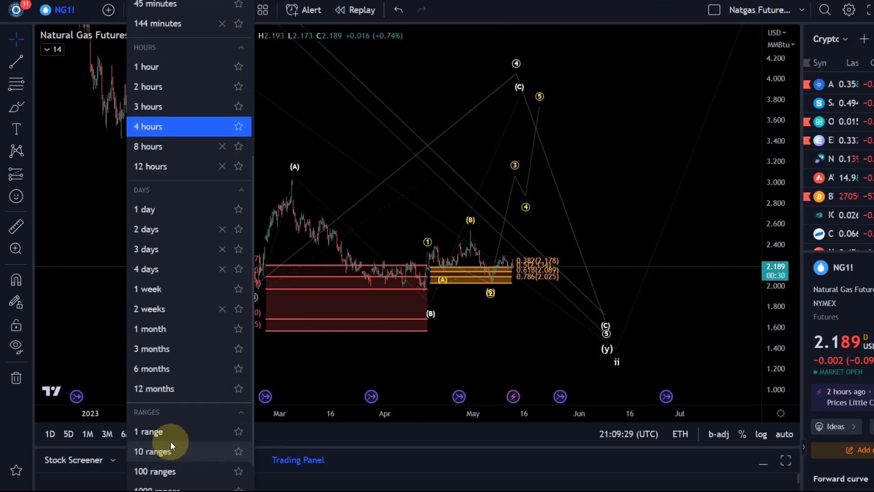
pyautogui.click(161, 303)
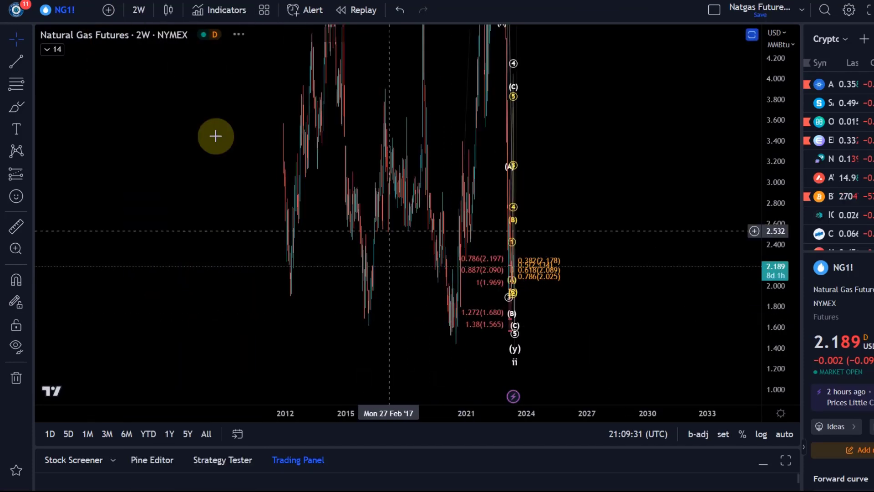
# Center the recent wave count and enlarge the MACD and RSI panes below a thin price strip
pyautogui.scroll(5, 405, 300)
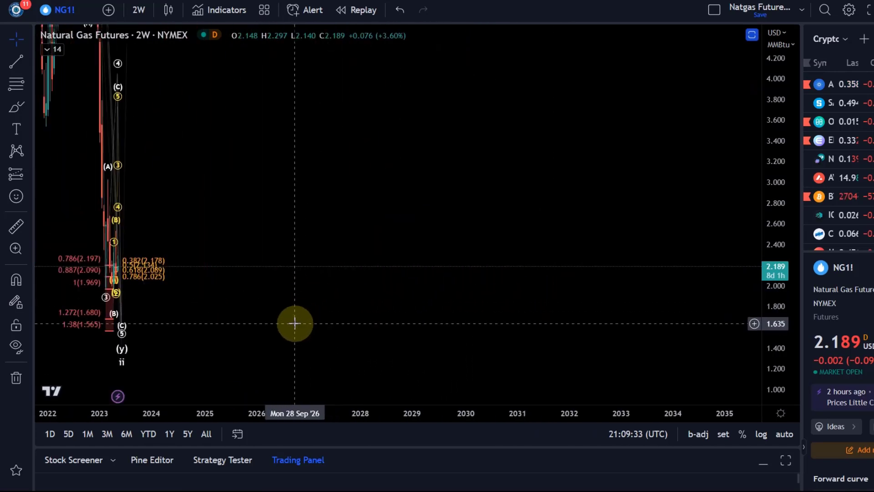
pyautogui.moveTo(293, 322); pyautogui.dragTo(764, 247)
pyautogui.scroll(8, 611, 247)
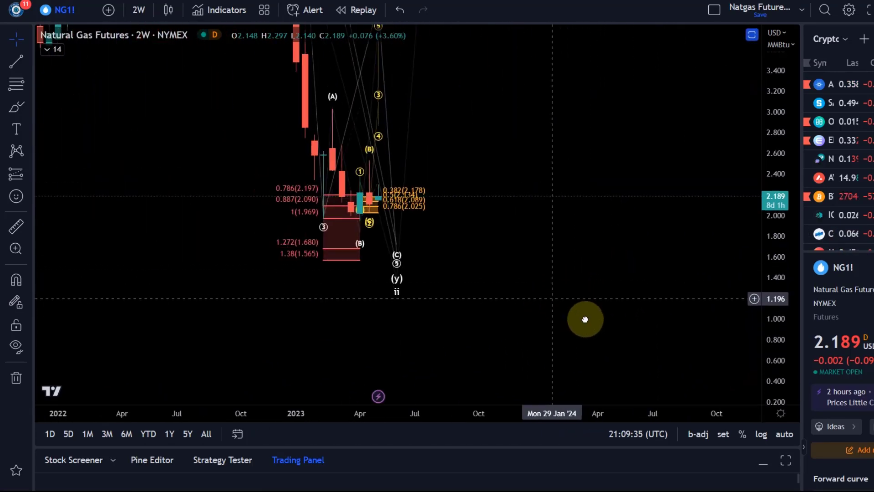
pyautogui.moveTo(583, 317); pyautogui.dragTo(616, 263)
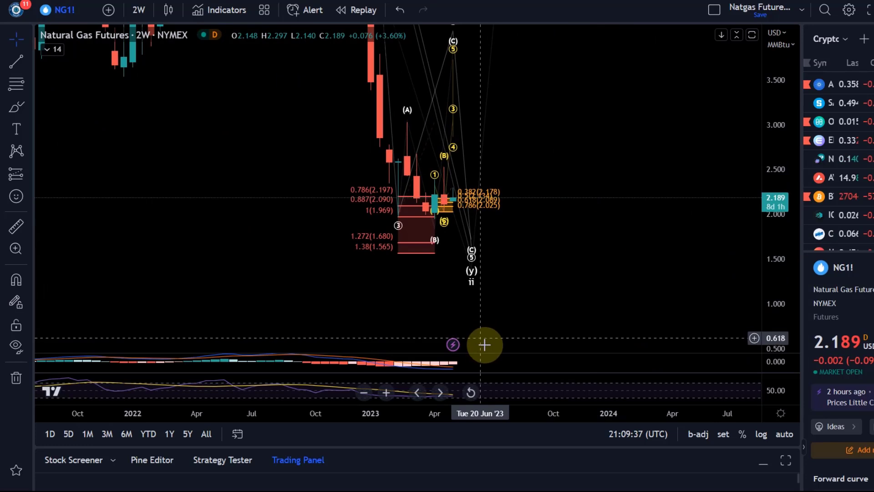
pyautogui.moveTo(484, 352); pyautogui.dragTo(555, 70)
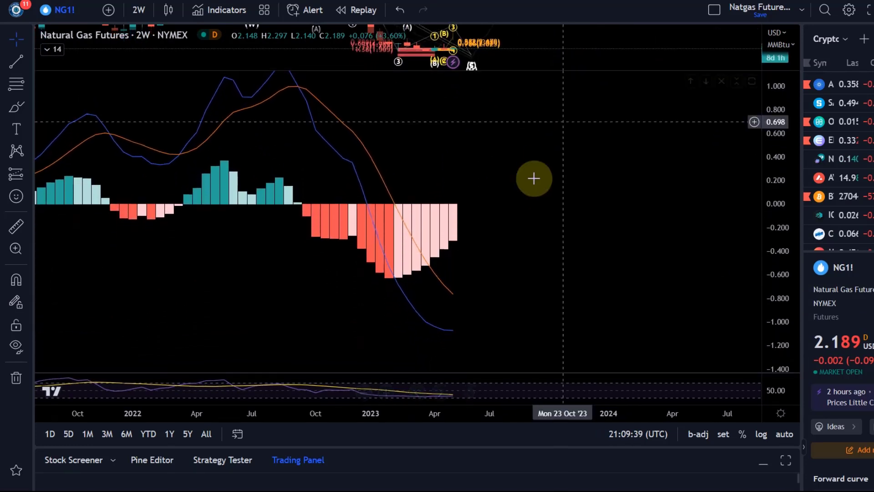
pyautogui.moveTo(441, 370); pyautogui.dragTo(474, 217)
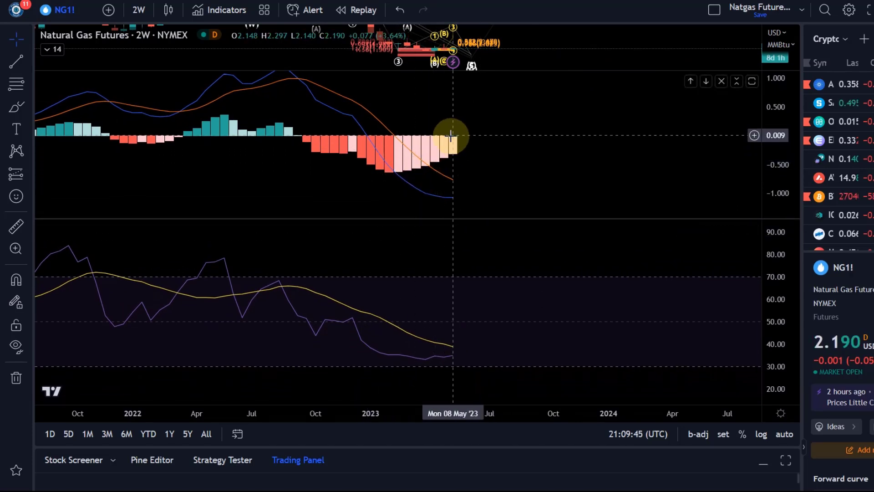
# Switch the NG1! chart to the 1-month timeframe
pyautogui.click(127, 10)
pyautogui.scroll(-5, 169, 312)
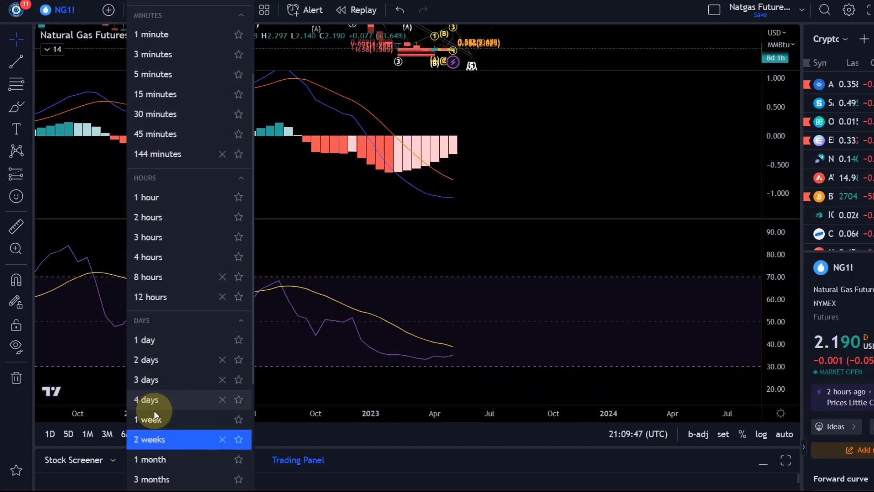
pyautogui.scroll(-2, 156, 405)
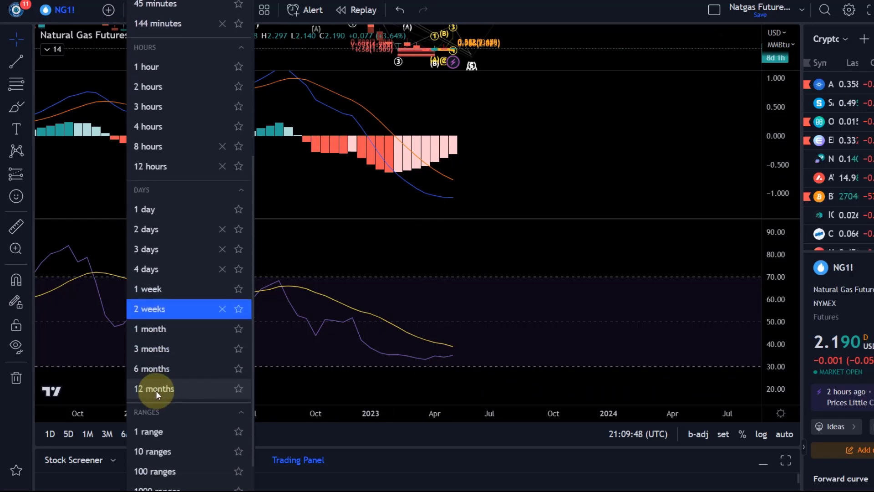
pyautogui.click(156, 327)
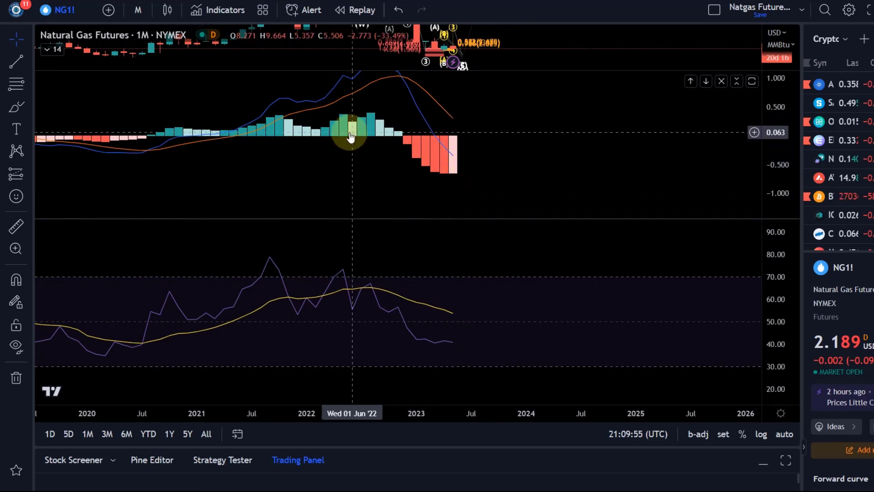
# Switch to the 1-day timeframe and make the MACD pane larger than the RSI pane
pyautogui.click(137, 10)
pyautogui.scroll(-2, 189, 346)
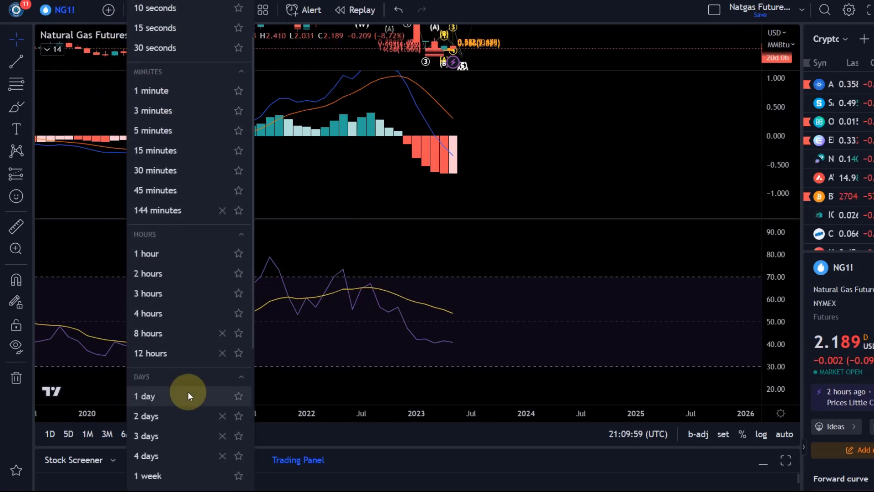
pyautogui.click(181, 399)
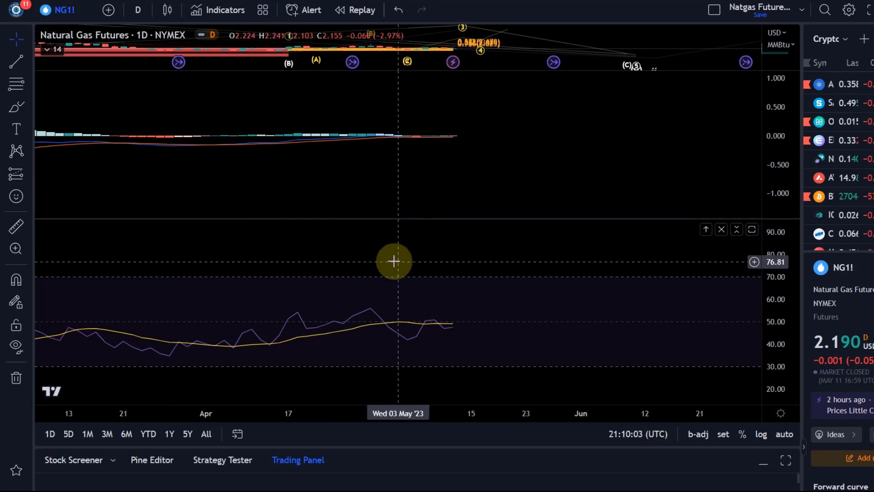
pyautogui.moveTo(398, 219); pyautogui.dragTo(392, 285)
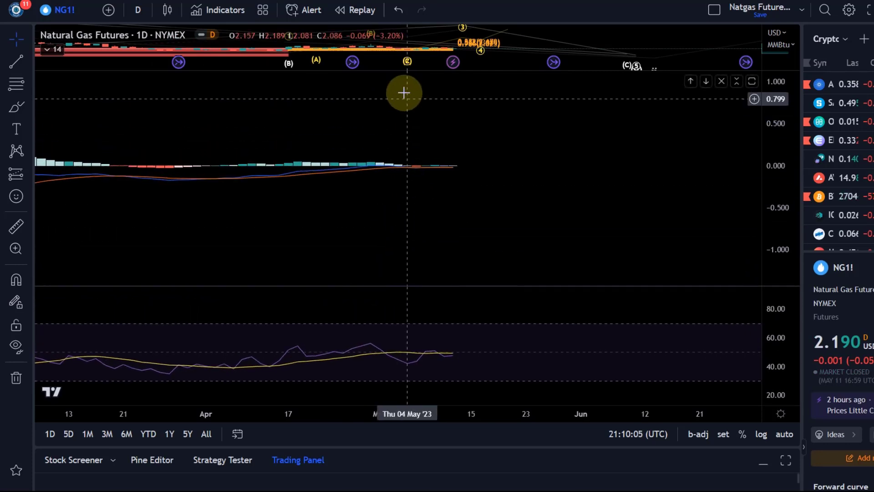